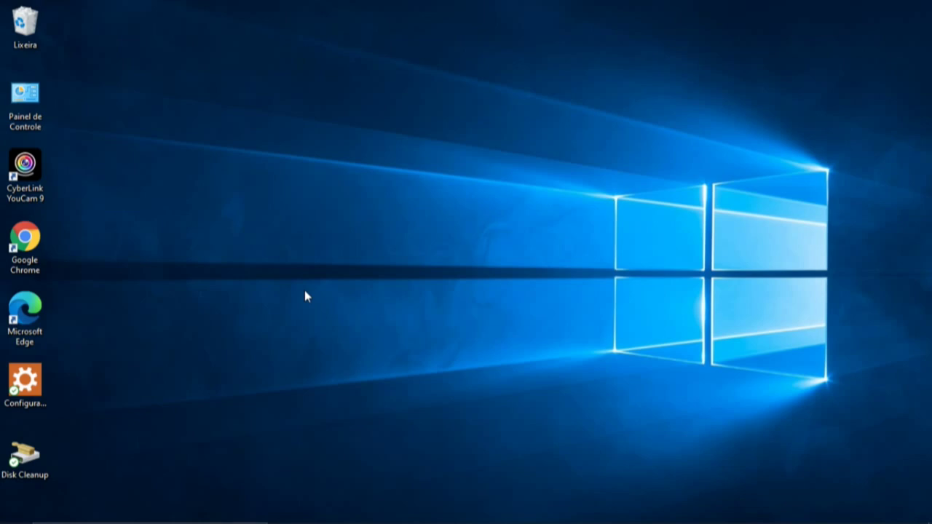
Open the Windows Settings (Configurações)
mouse_move(7, 513)
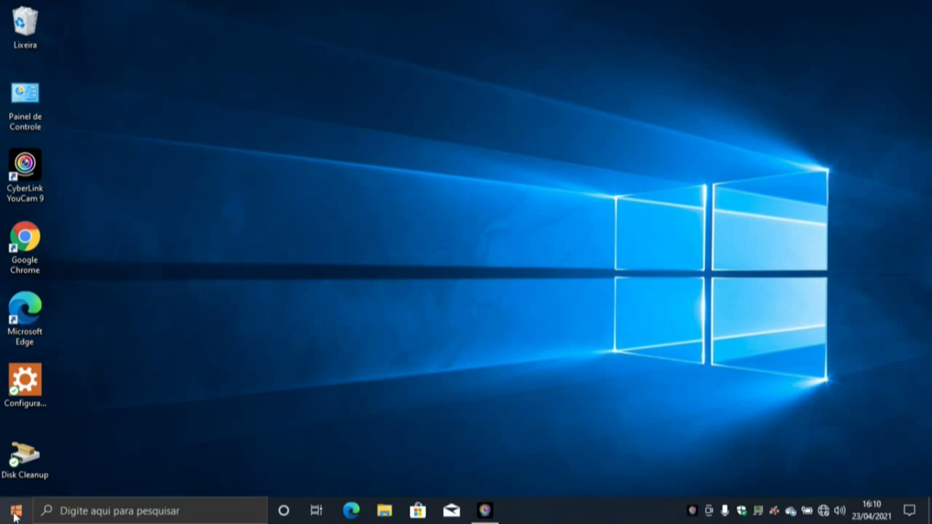
click(16, 513)
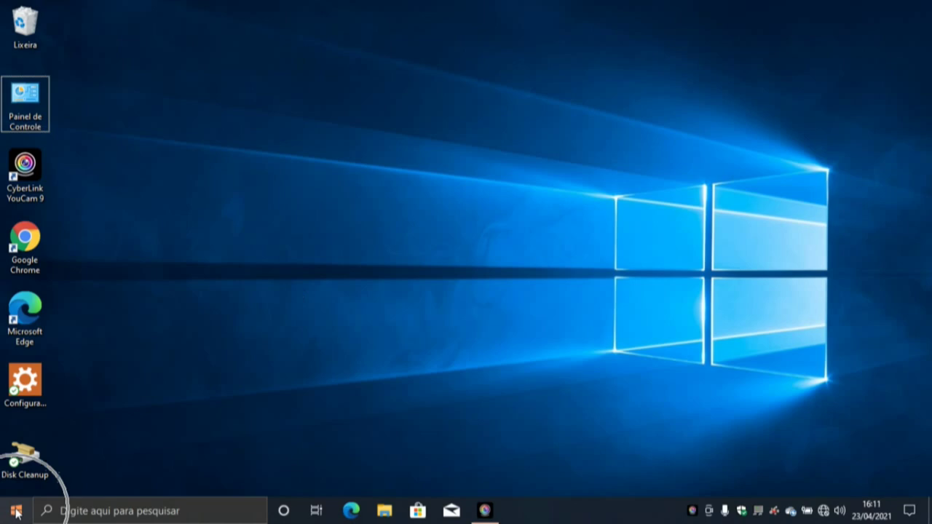
click(17, 512)
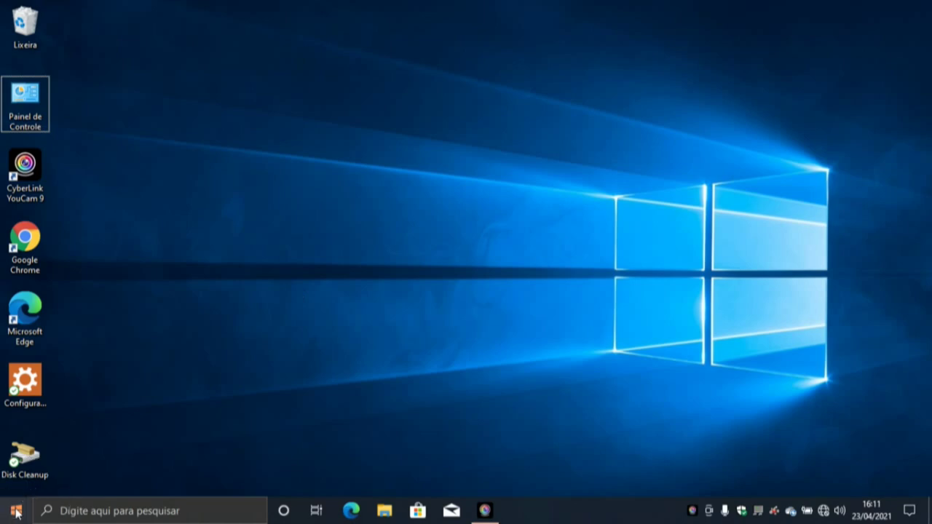
right_click(16, 513)
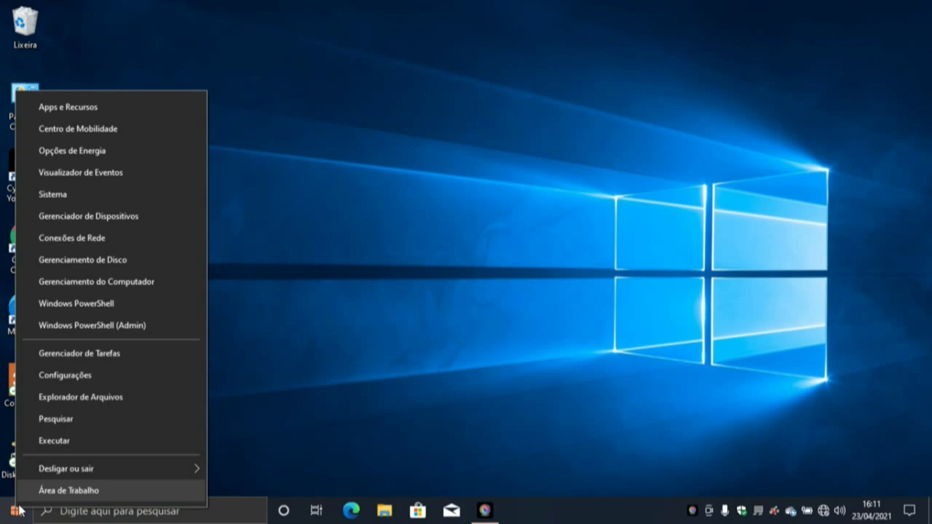
click(105, 382)
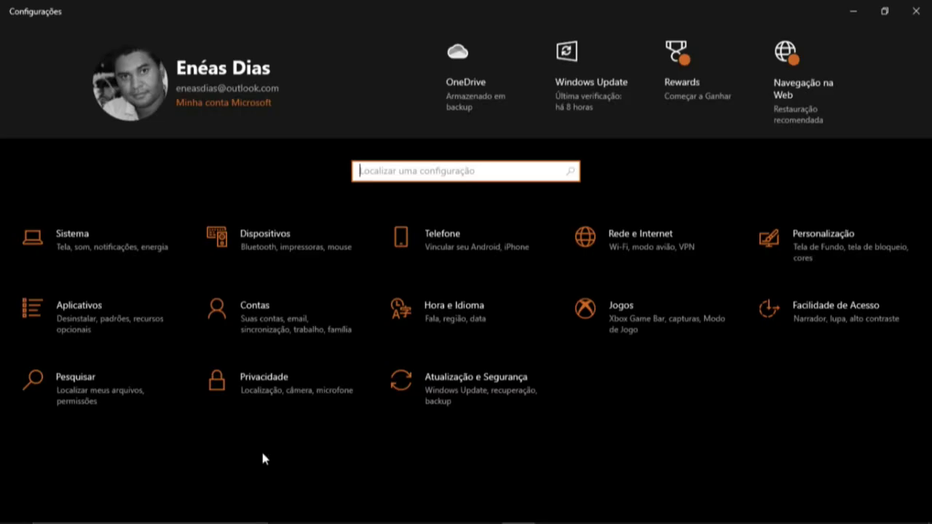
Open the Aplicativos em segundo plano page within the Privacidade settings
click(277, 398)
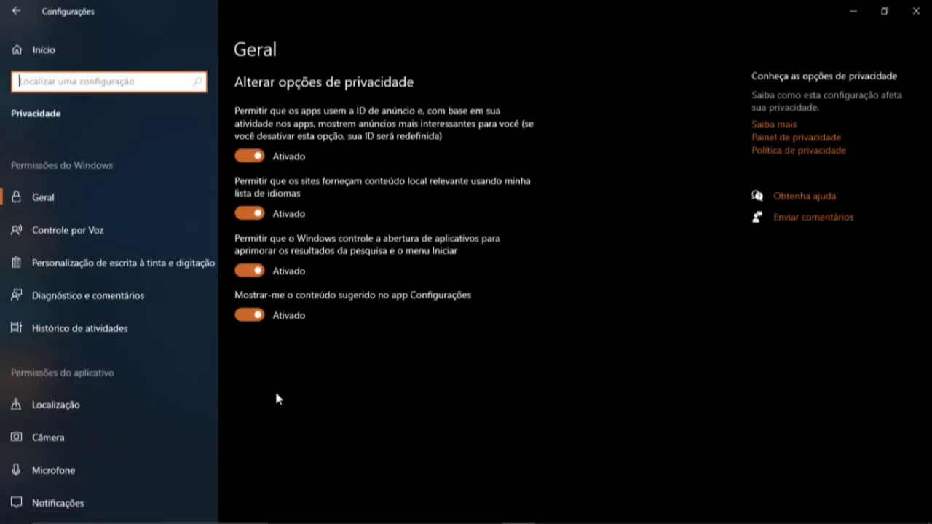
scroll(210, 332, down, 3)
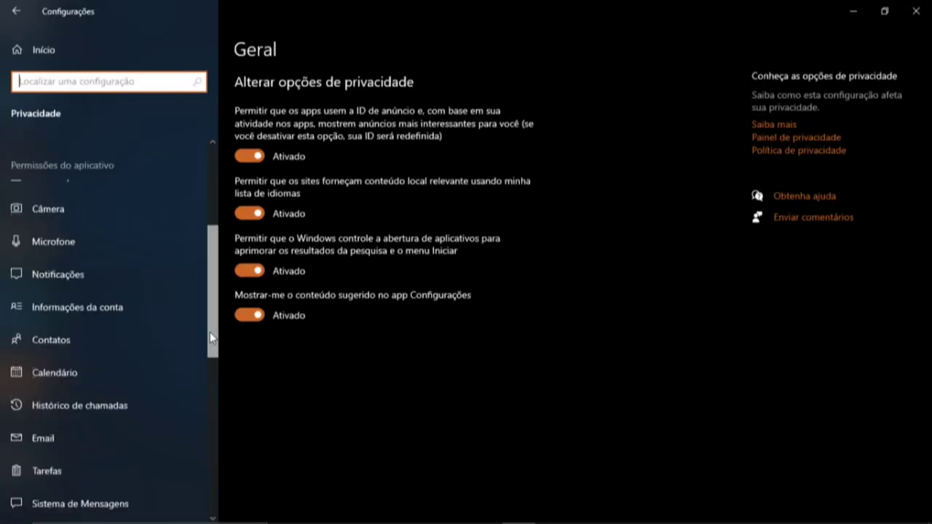
scroll(210, 332, down, 5)
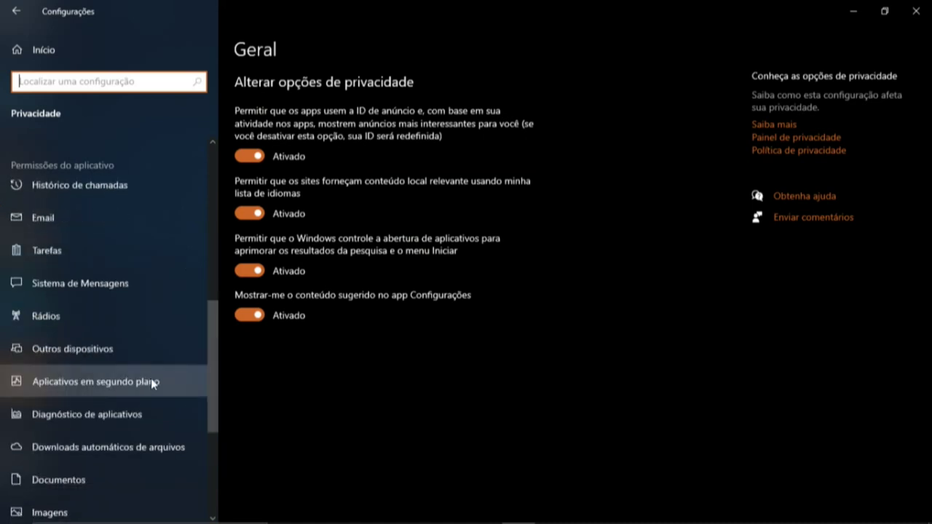
click(161, 383)
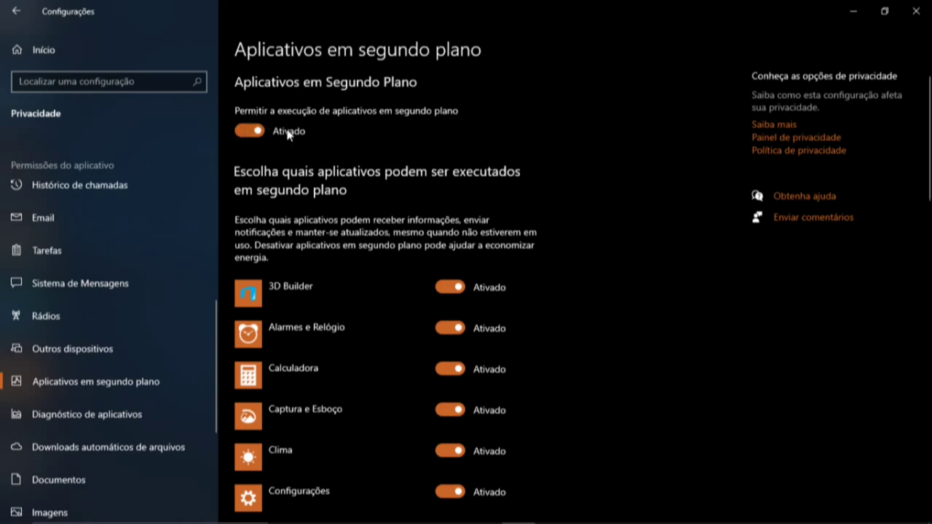
Turn off background execution for 3D Builder, Alarmes e Relógio, Calculadora, Captura e Esboço and Clima
click(257, 138)
click(447, 292)
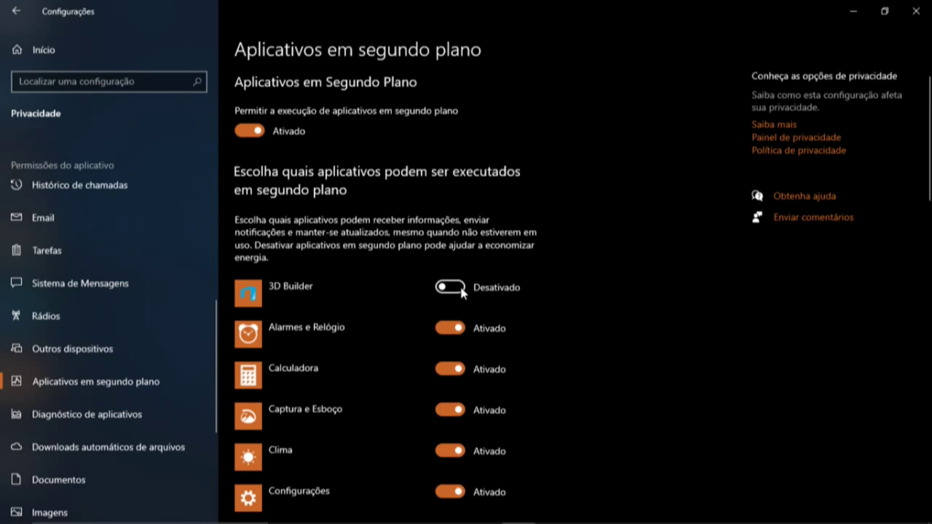
click(447, 330)
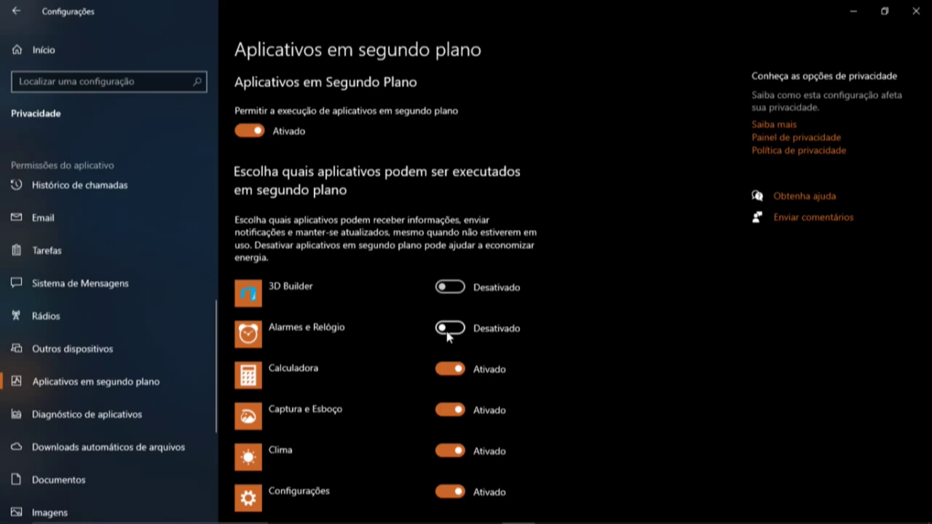
click(443, 373)
click(450, 410)
click(450, 451)
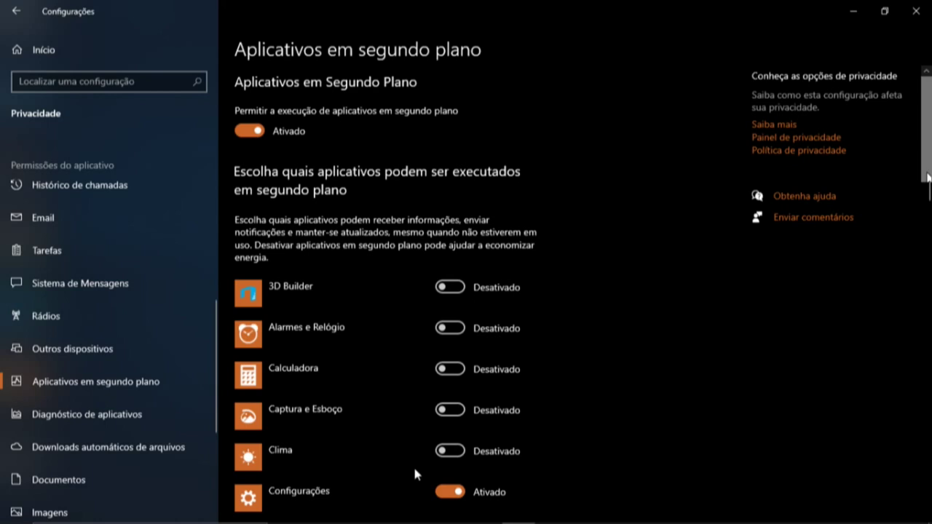
Review the background permissions of the remaining apps to the end of the list and close Configurações
drag(929, 177, 930, 211)
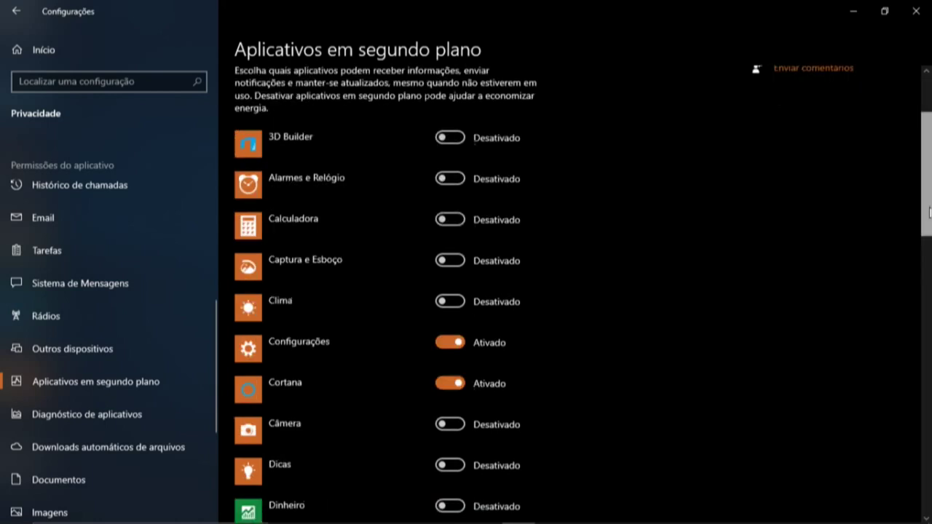
drag(930, 211, 930, 244)
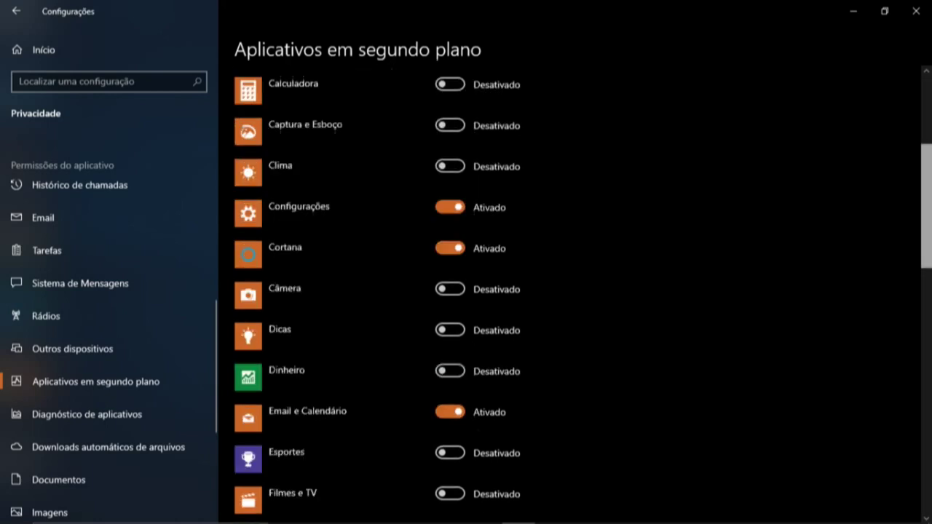
scroll(451, 237, down, 1)
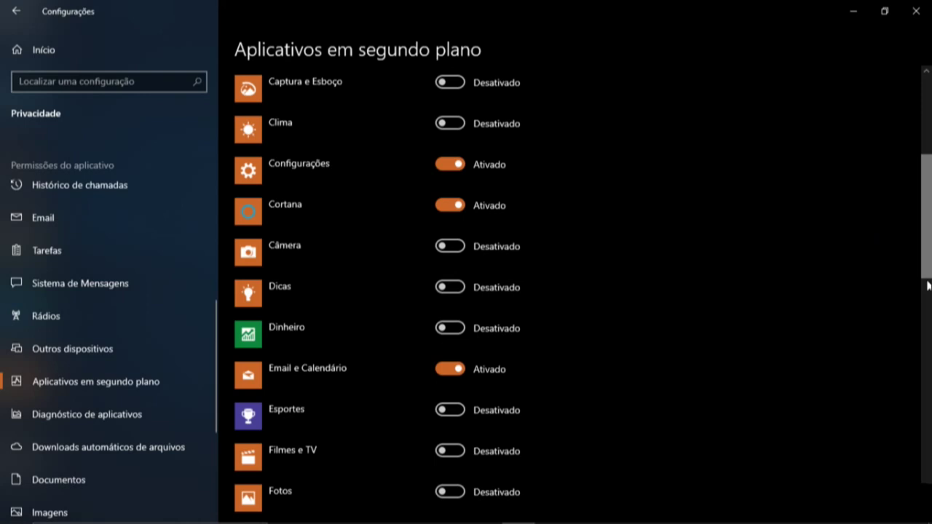
drag(928, 286, 926, 369)
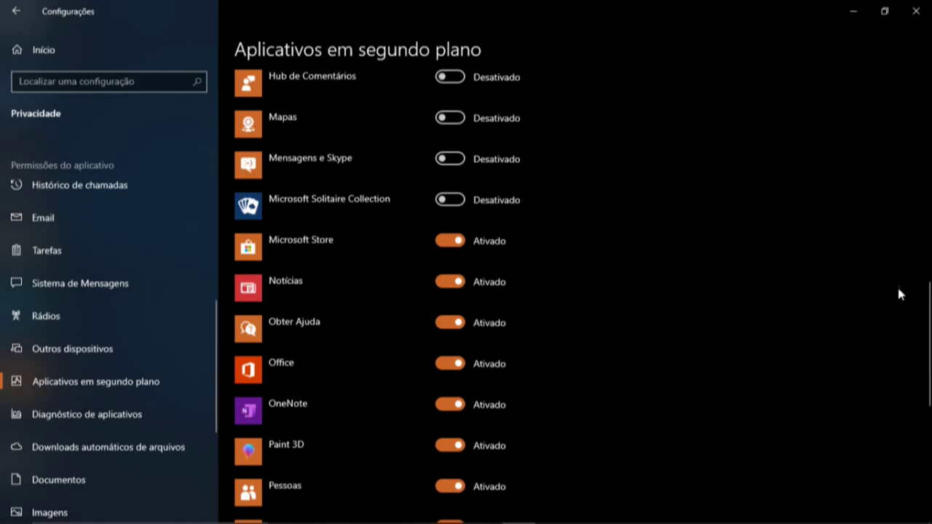
drag(925, 327, 926, 391)
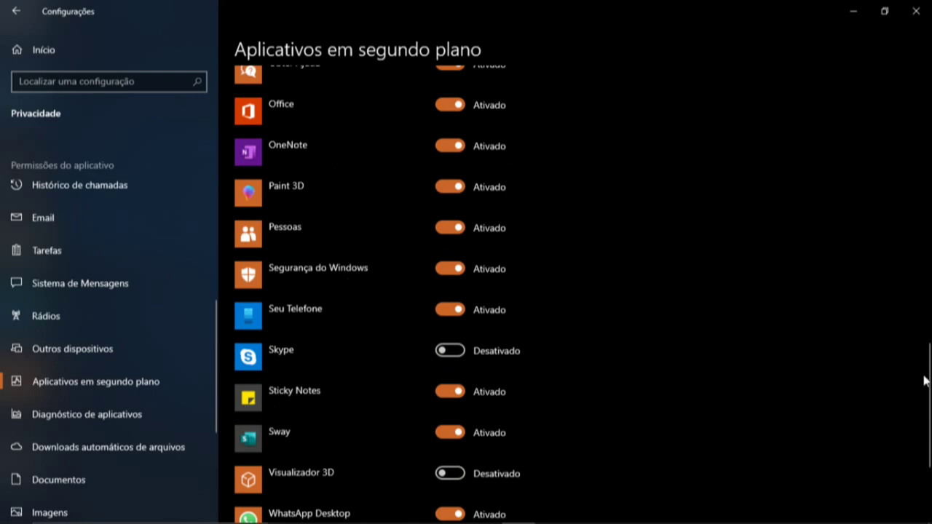
drag(928, 448, 928, 495)
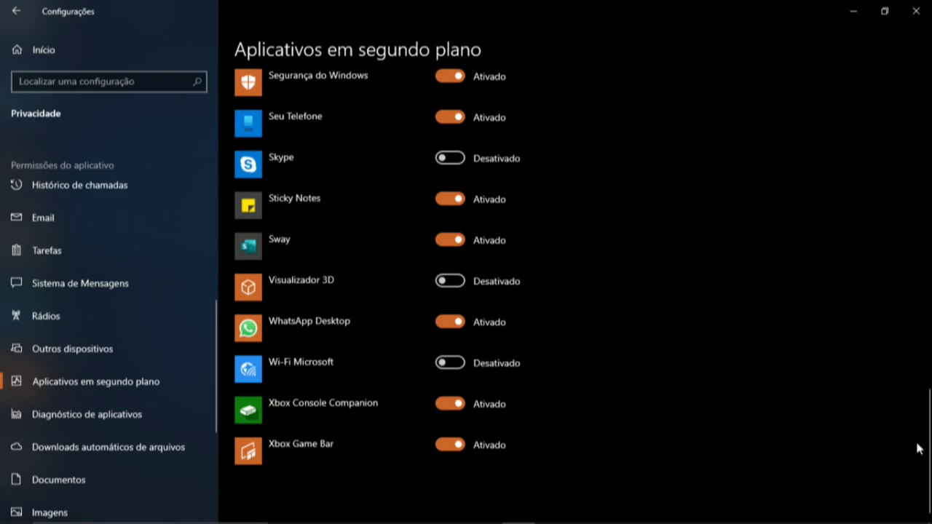
scroll(919, 447, up, 15)
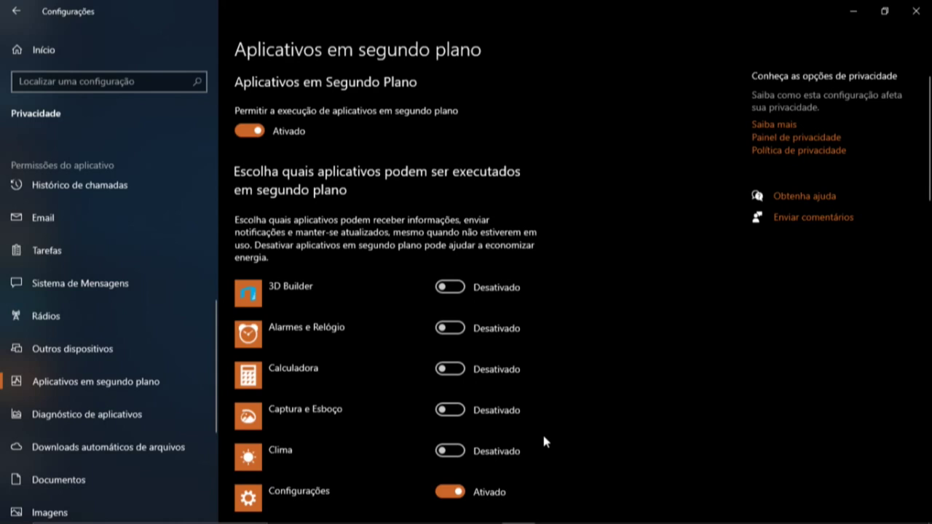
click(916, 11)
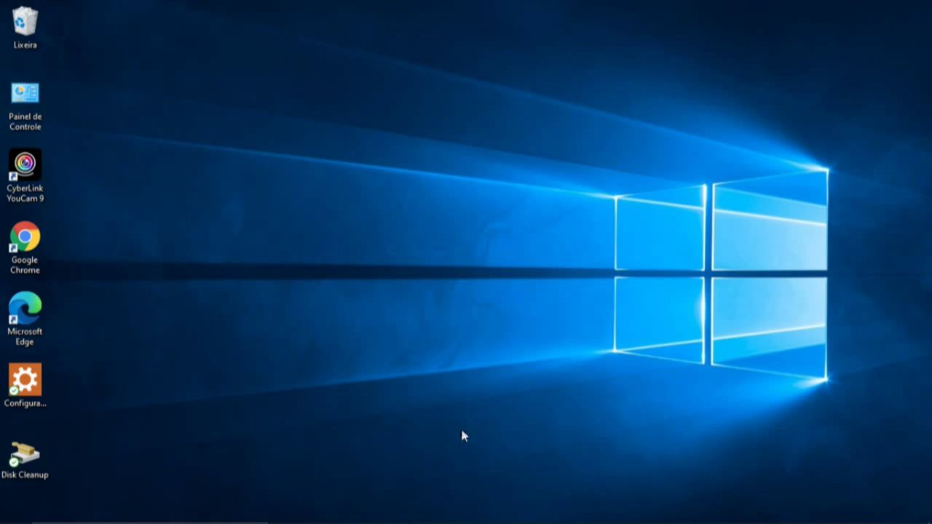
Open Microsoft Store from the list of installed apps
mouse_move(419, 518)
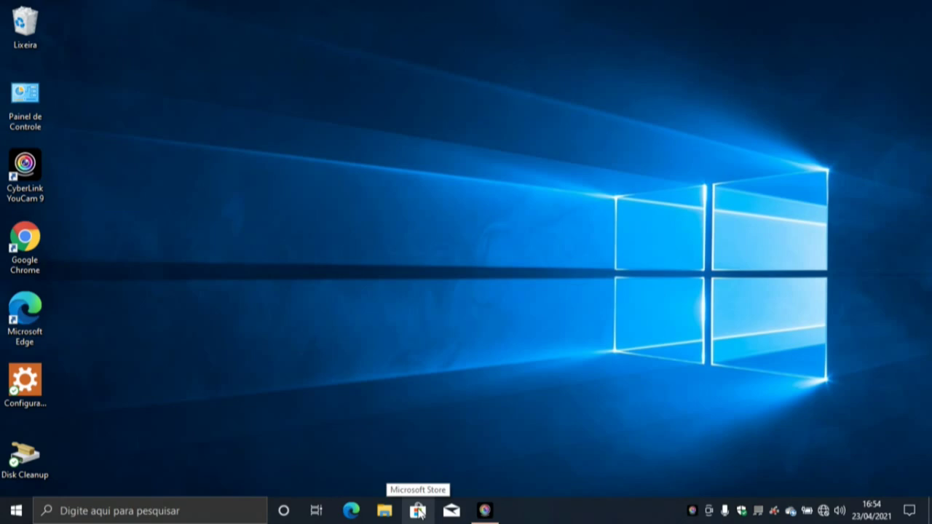
click(17, 510)
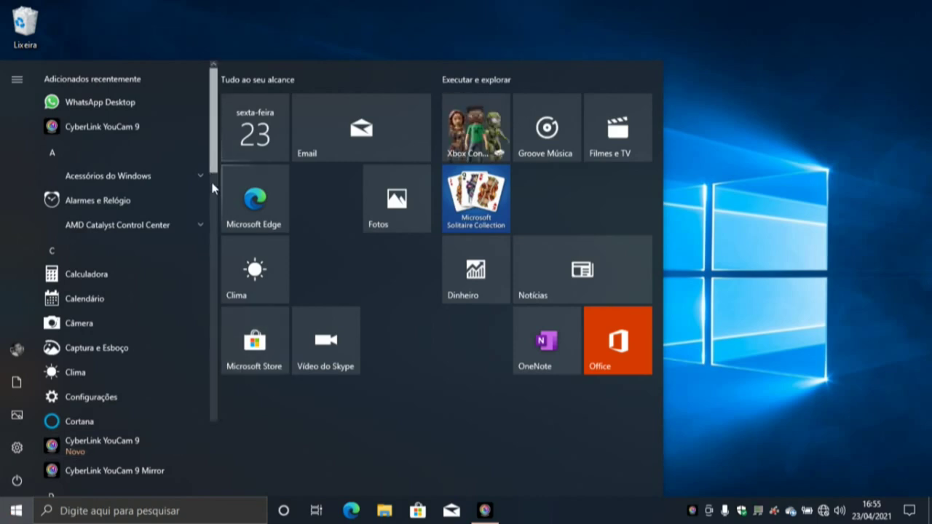
drag(215, 122, 219, 262)
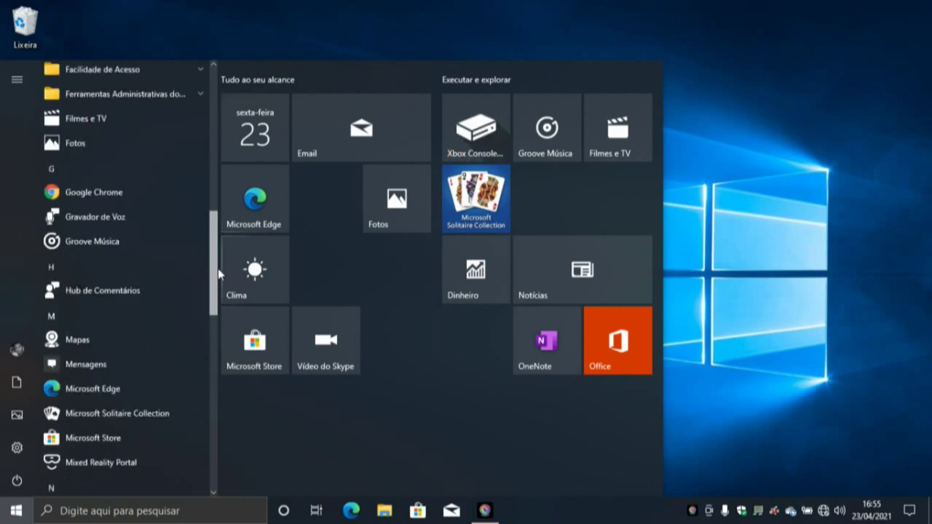
scroll(117, 379, down, 1)
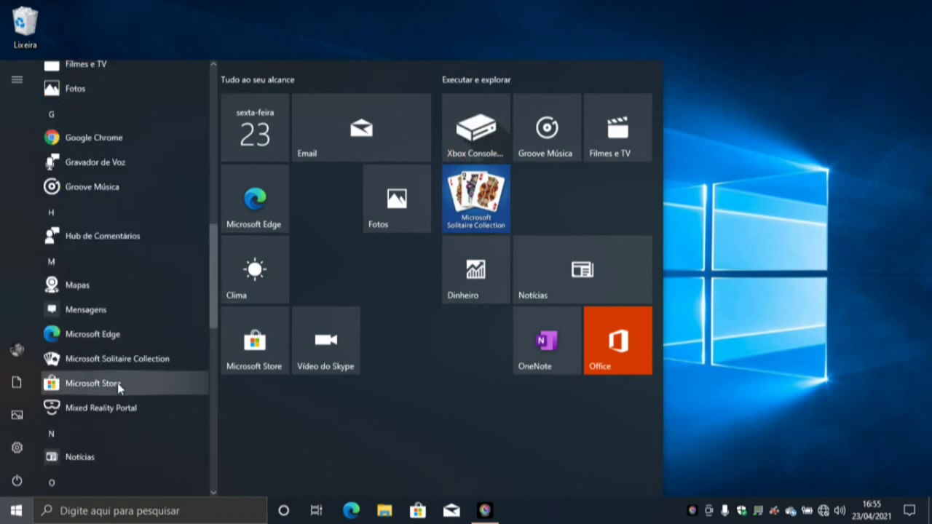
click(117, 383)
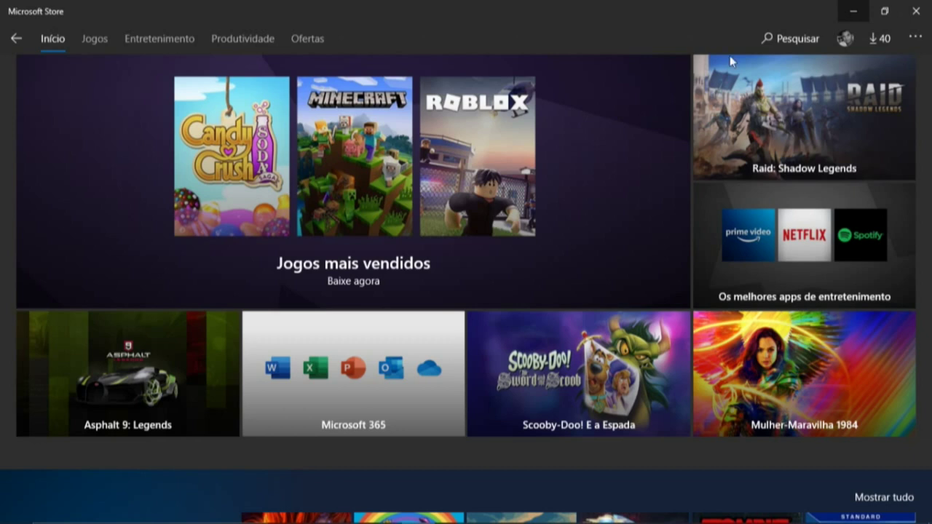
View the available app updates under Downloads e atualizações and close the store
click(915, 38)
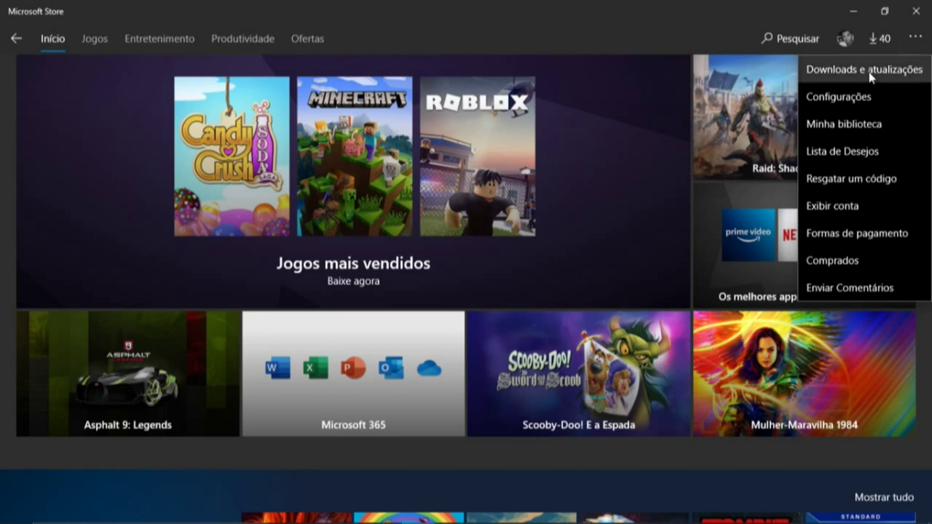
click(871, 71)
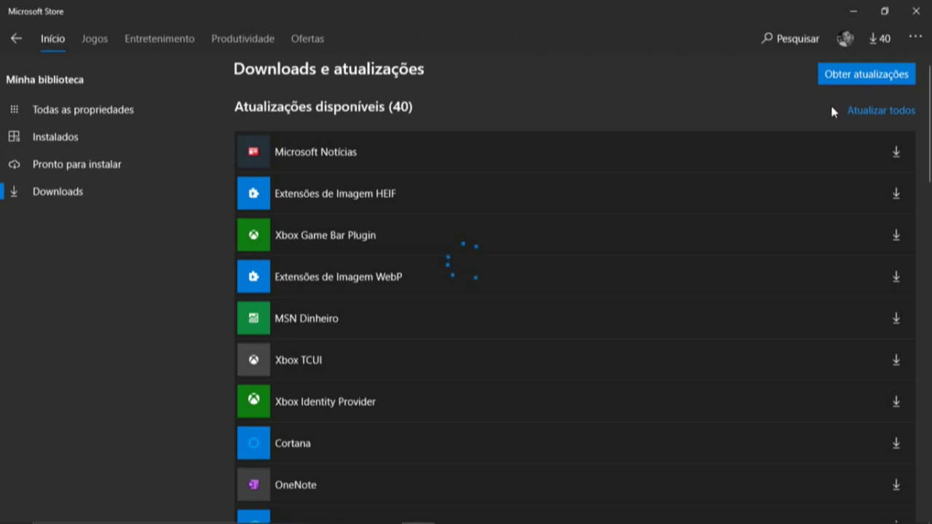
click(916, 11)
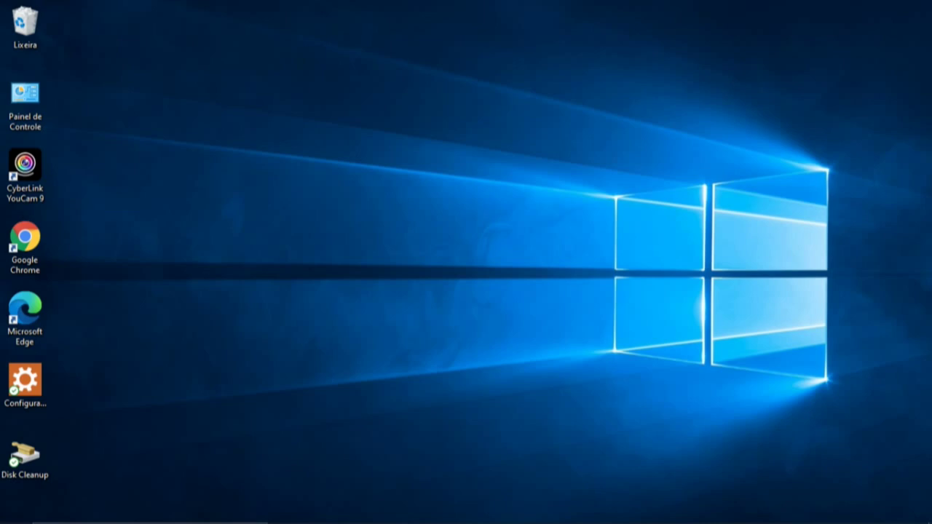
Search Windows for "Painel de Controle" and open it
mouse_move(16, 517)
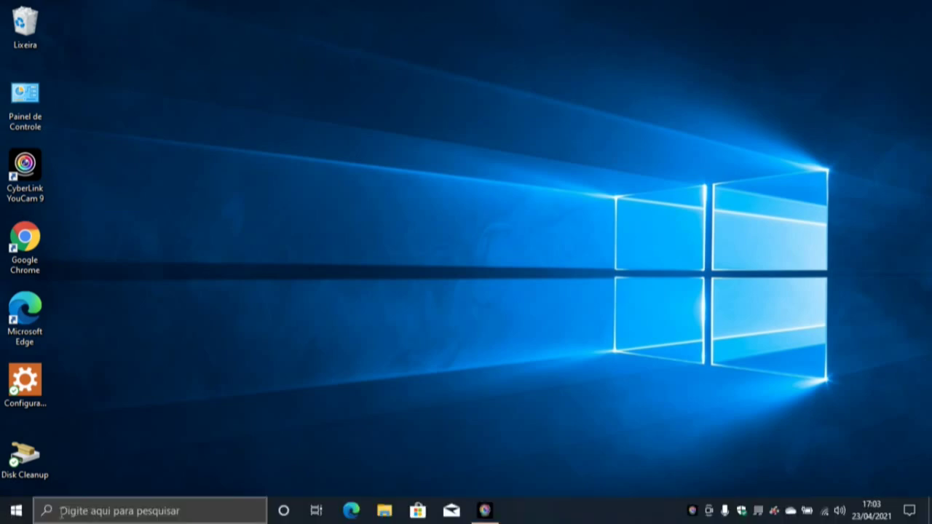
click(61, 512)
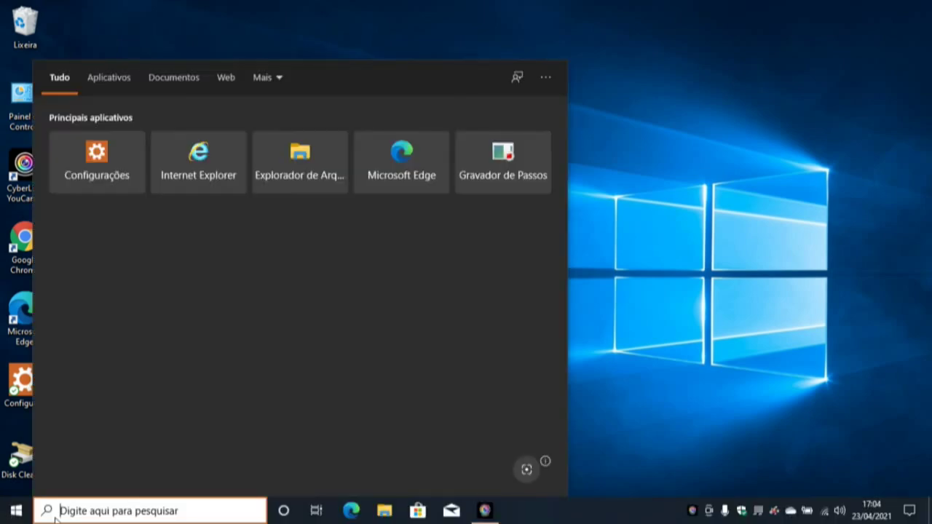
text(Painel de Controle)
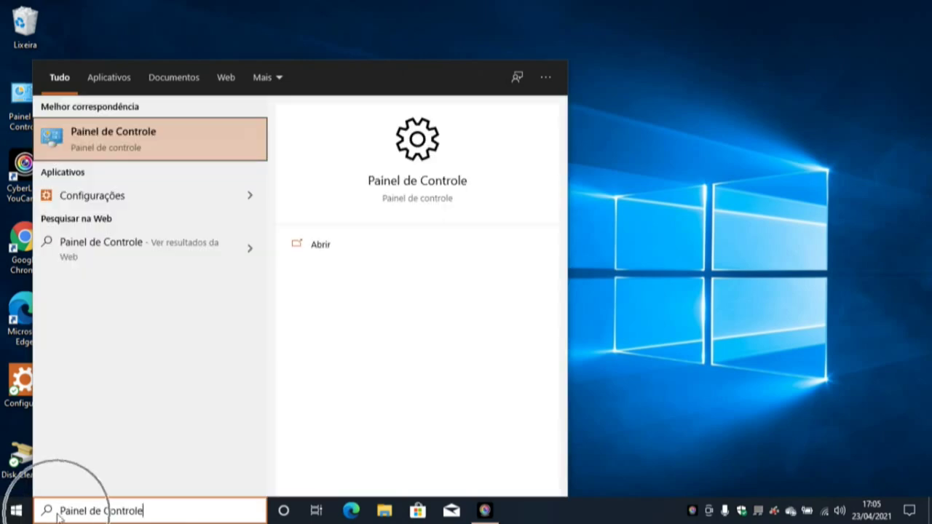
click(93, 140)
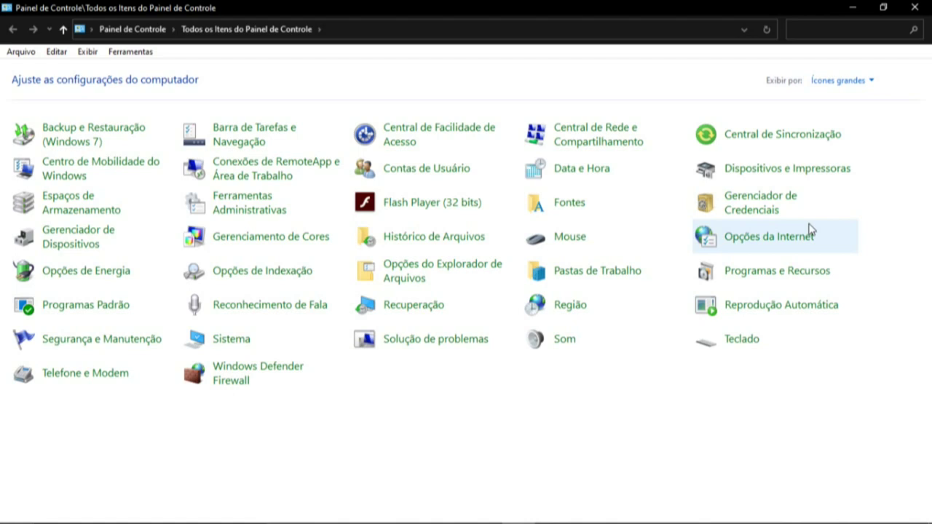
Switch the Painel de Controle display to Categoria and back to Ícones grandes
click(873, 83)
click(872, 99)
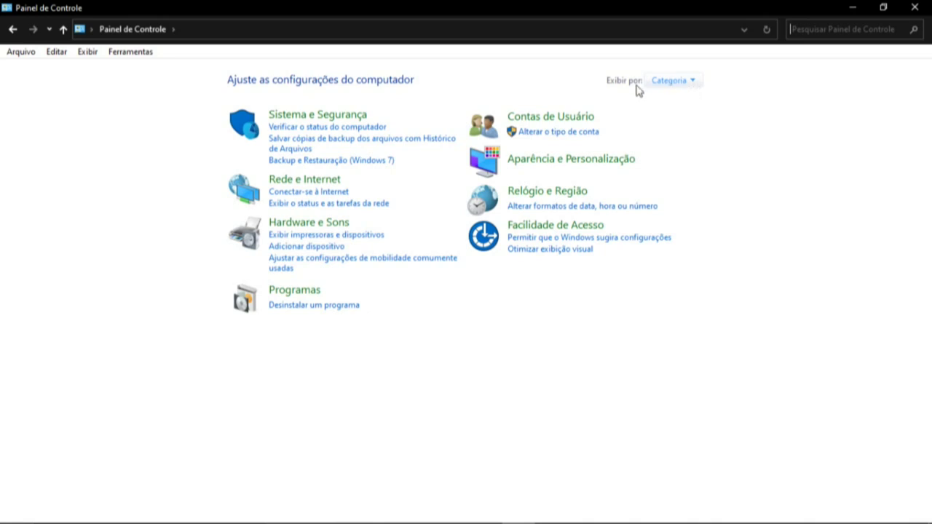
click(693, 82)
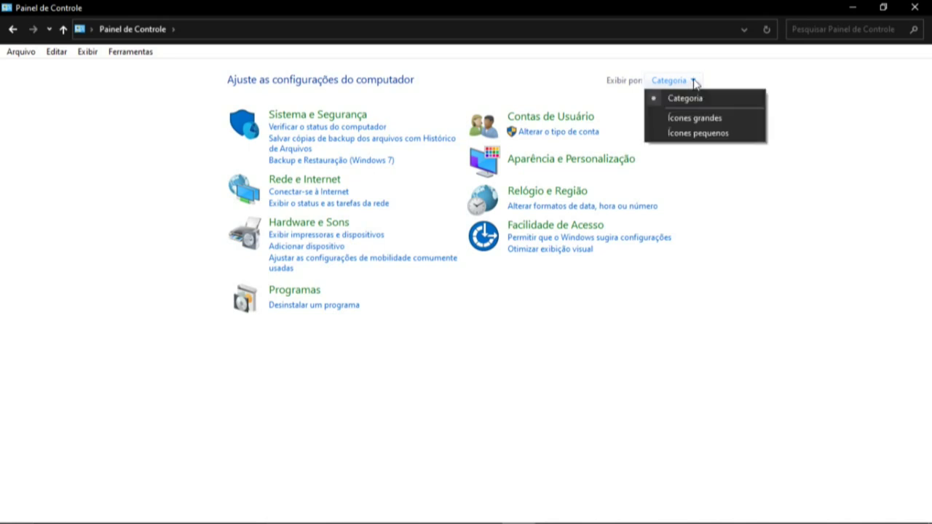
click(694, 119)
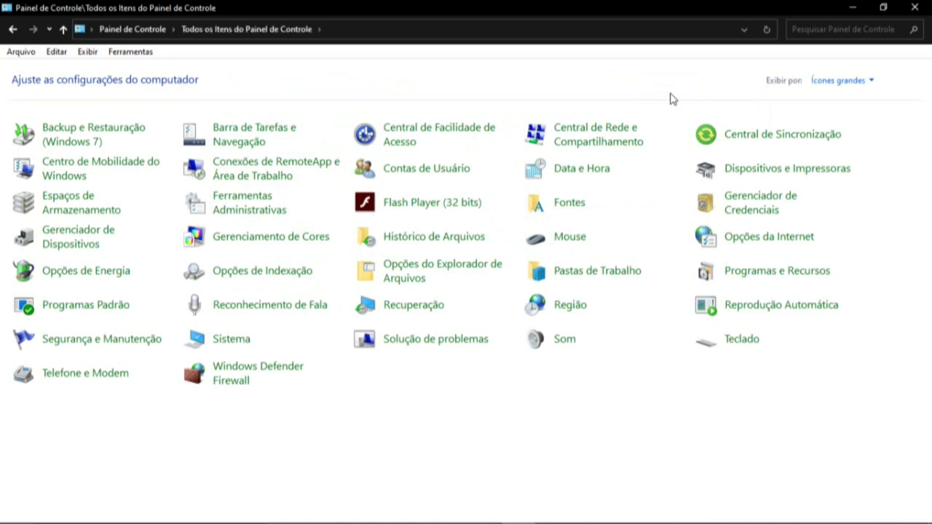
Open the Desempenho options through Sistema and its Configurações avançadas do sistema
click(231, 346)
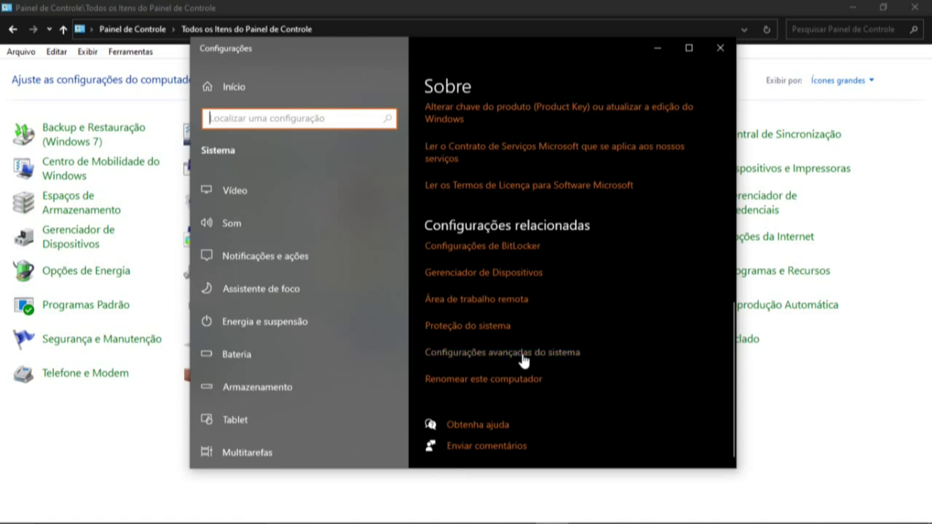
click(521, 354)
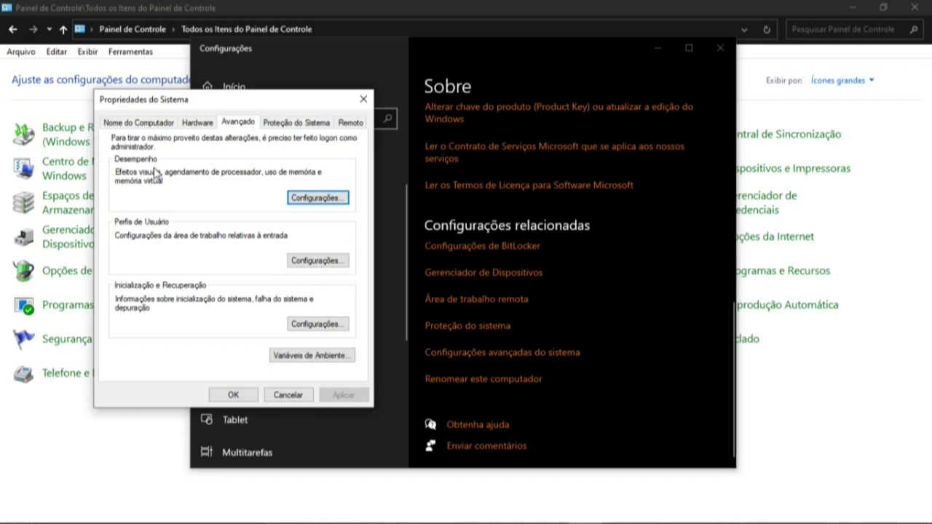
click(306, 201)
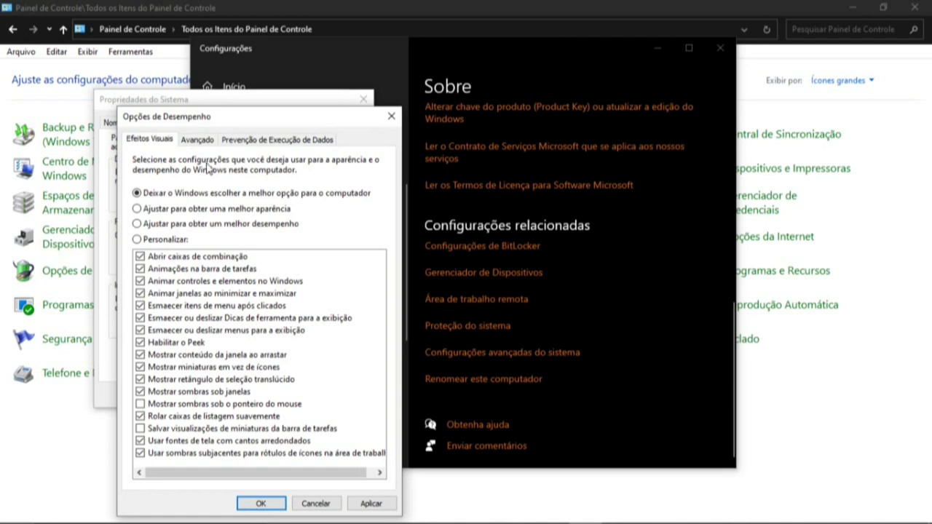
Set processor scheduling to favour Programas in the advanced performance options, apply it and close Opções de Desempenho
click(198, 140)
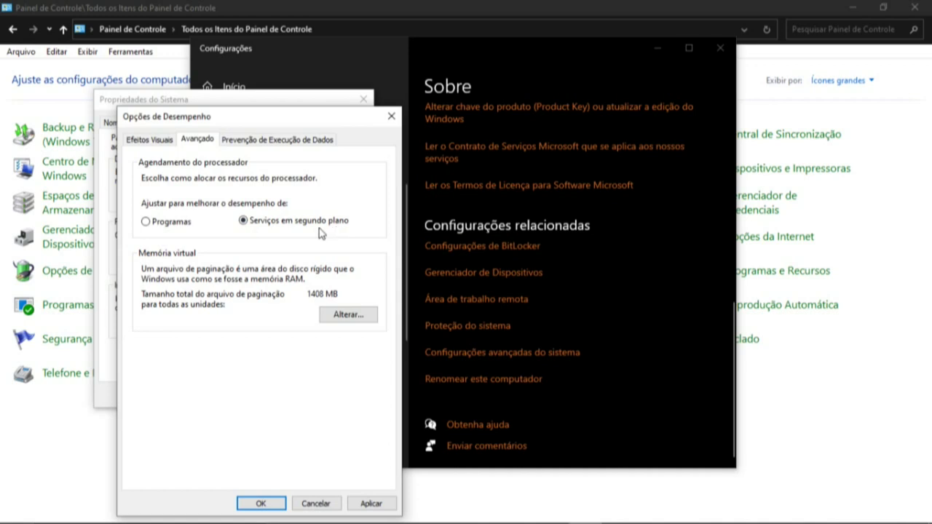
click(145, 222)
click(371, 504)
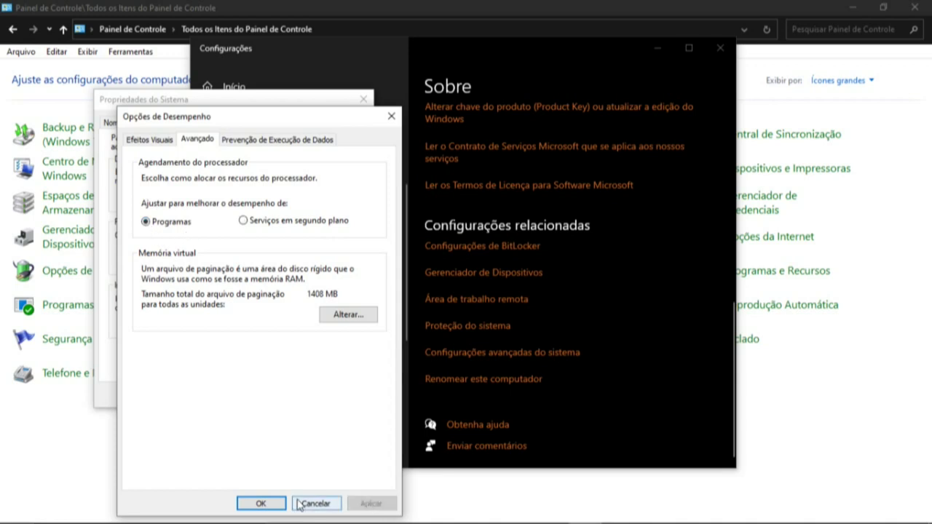
click(315, 504)
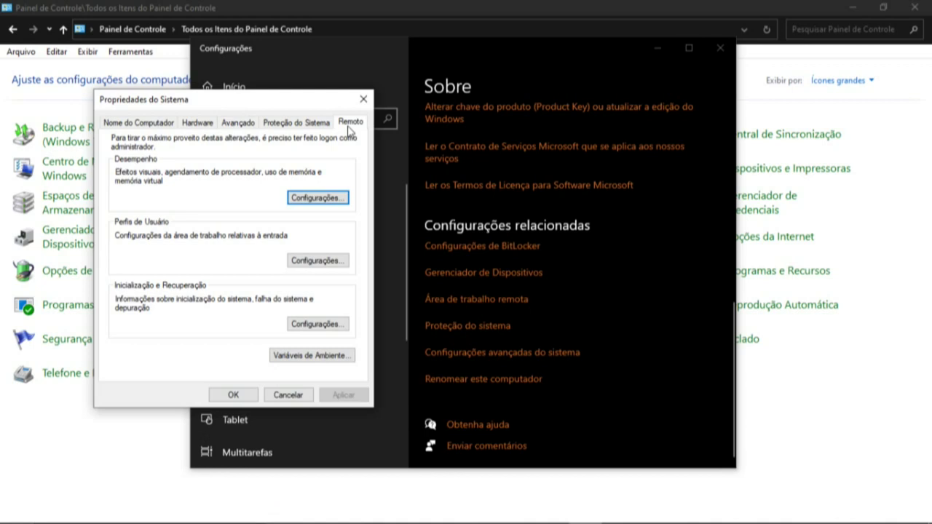
Disallow Assistência Remota connections to this computer, apply the change, and close Propriedades do Sistema, Configurações and Painel de Controle
click(350, 124)
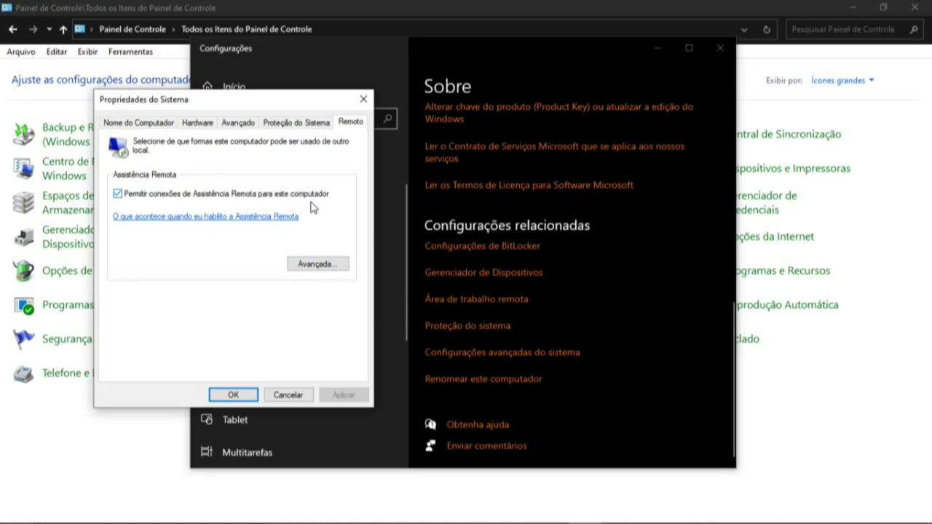
click(117, 198)
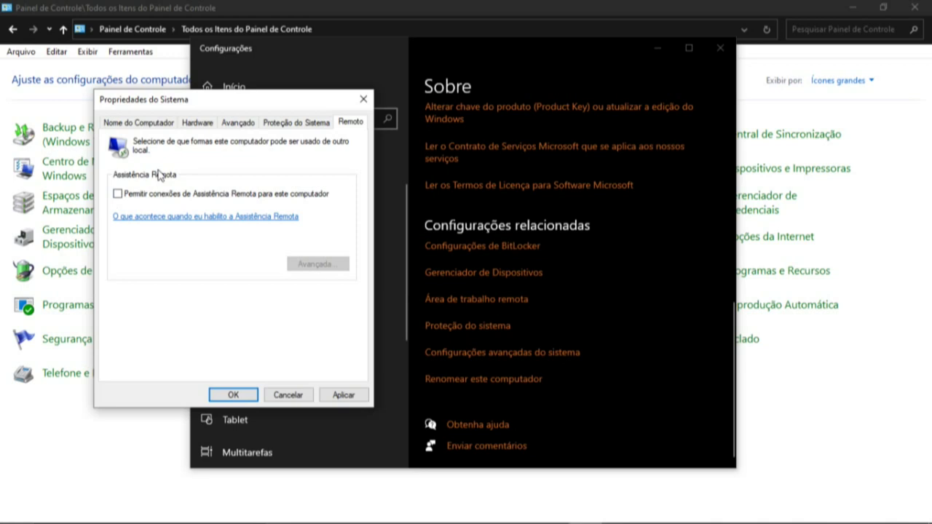
click(118, 195)
click(353, 400)
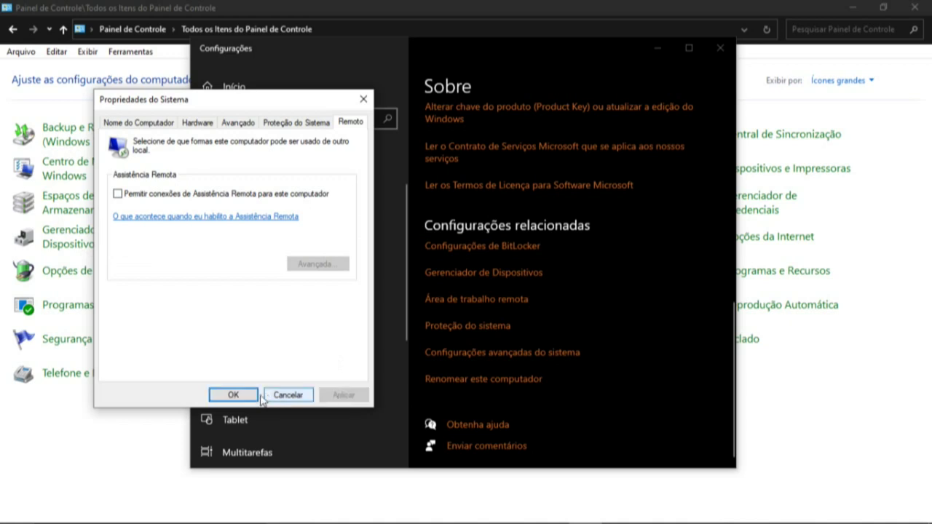
click(233, 395)
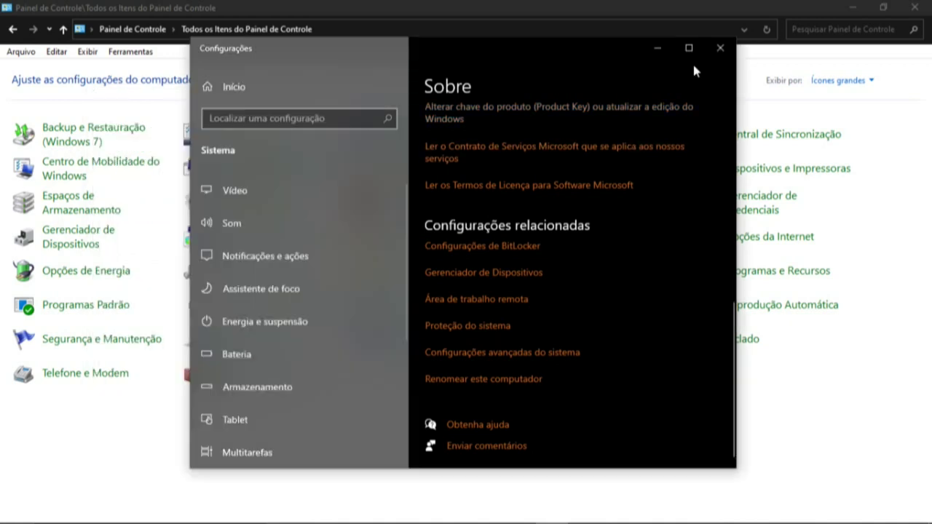
click(720, 48)
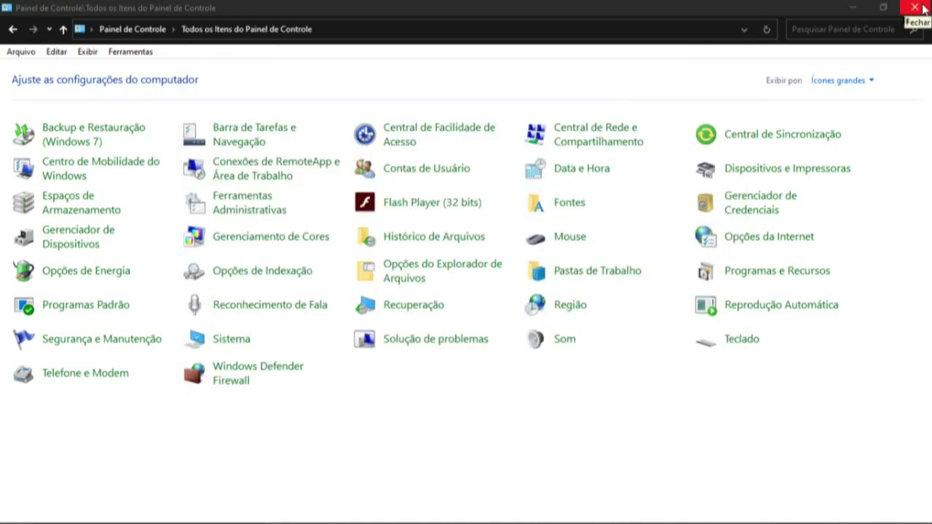
click(915, 8)
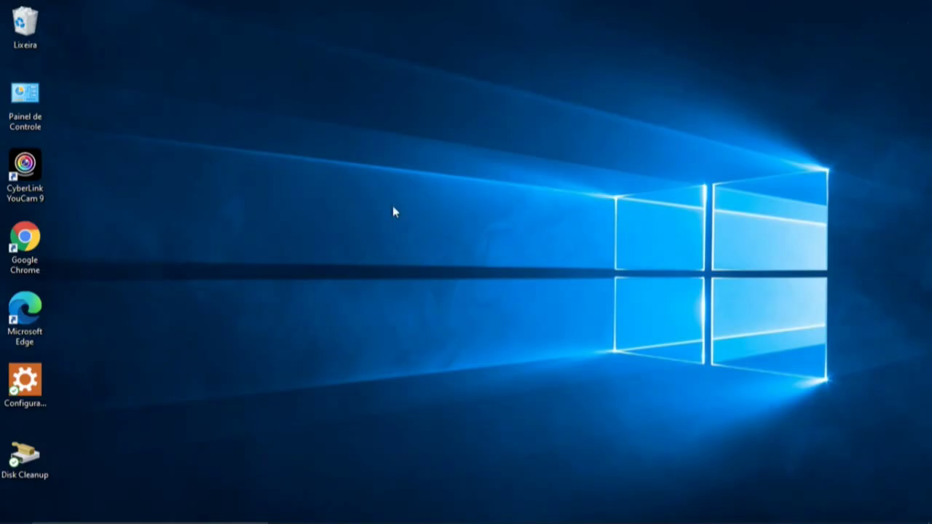